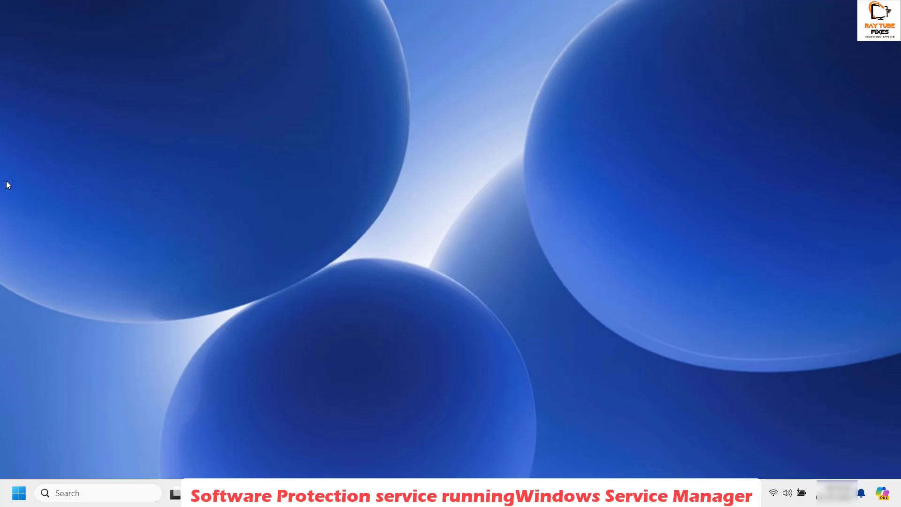
Step: Launch the Services console by running services.msc from the Run dialog
{"action": "right_click", "coordinate": [18, 493]}
{"action": "left_click", "coordinate": [45, 429]}
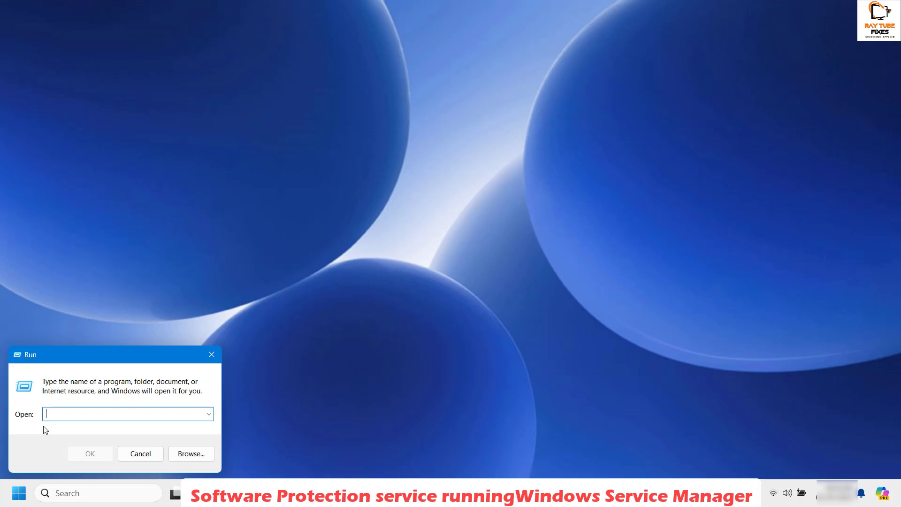
{"action": "type", "text": "services.msc"}
{"action": "key", "text": "Return"}
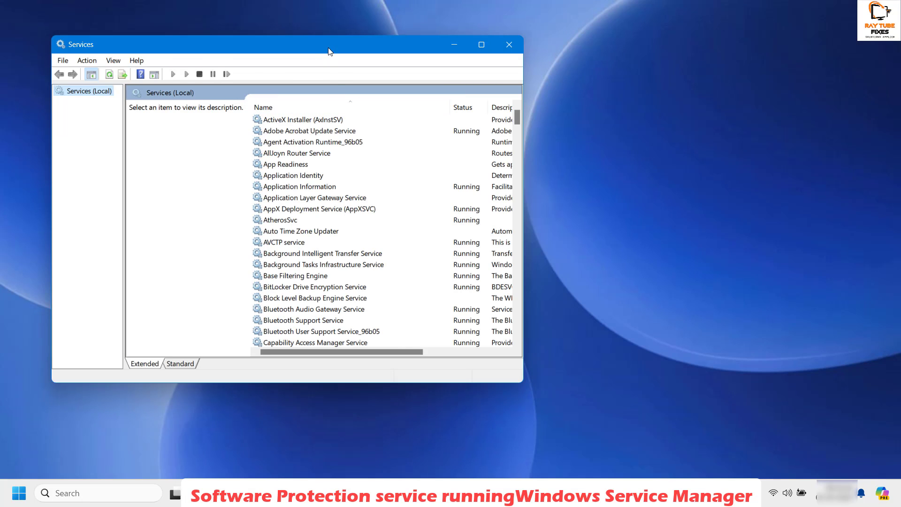
Step: Maximize Services and jump to the Software Protection entry by typing 'software'
{"action": "left_click_drag", "start_coordinate": [325, 51], "coordinate": [473, 51]}
{"action": "double_click", "coordinate": [473, 51]}
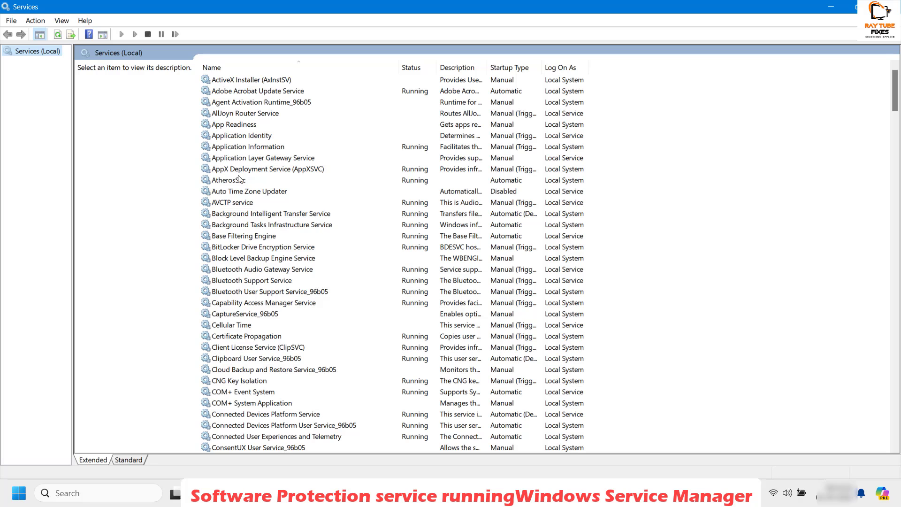
{"action": "left_click", "coordinate": [238, 150]}
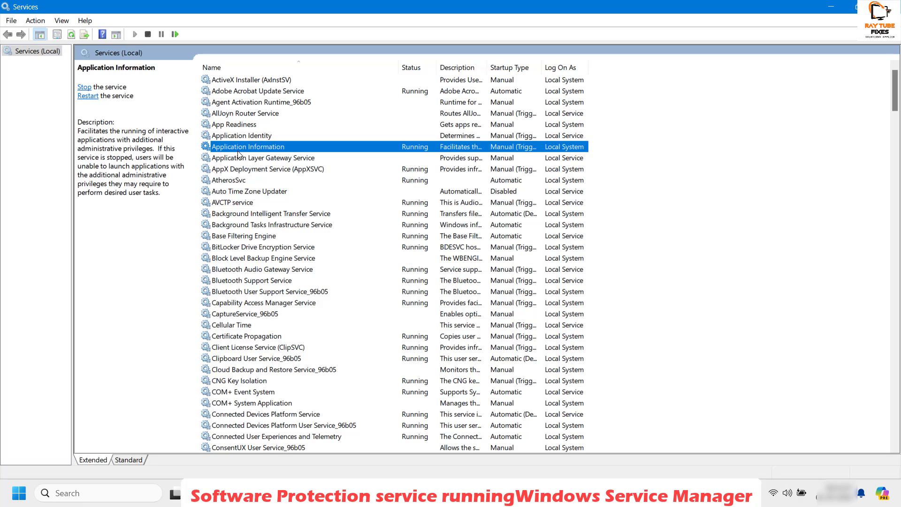
{"action": "type", "text": "software"}
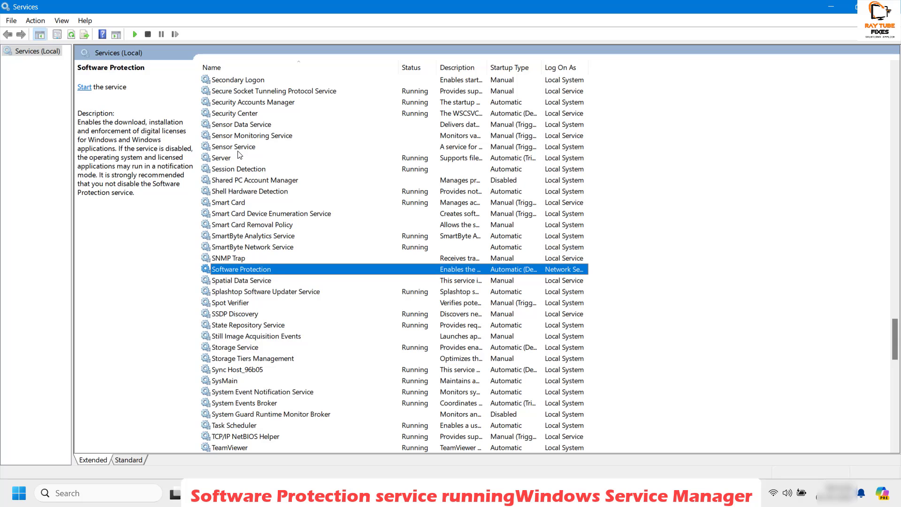
Step: Start Software Protection from its Properties dialog and close the dialog with OK
{"action": "right_click", "coordinate": [247, 271]}
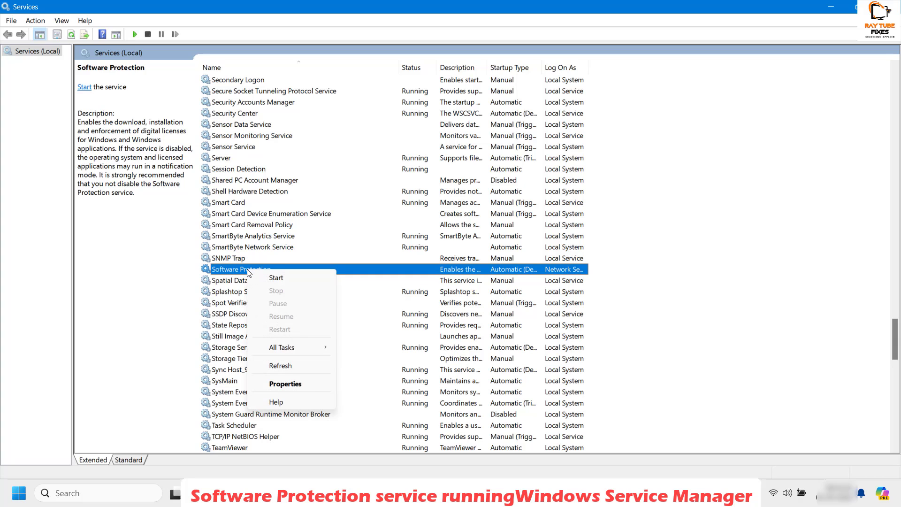
{"action": "left_click", "coordinate": [295, 384]}
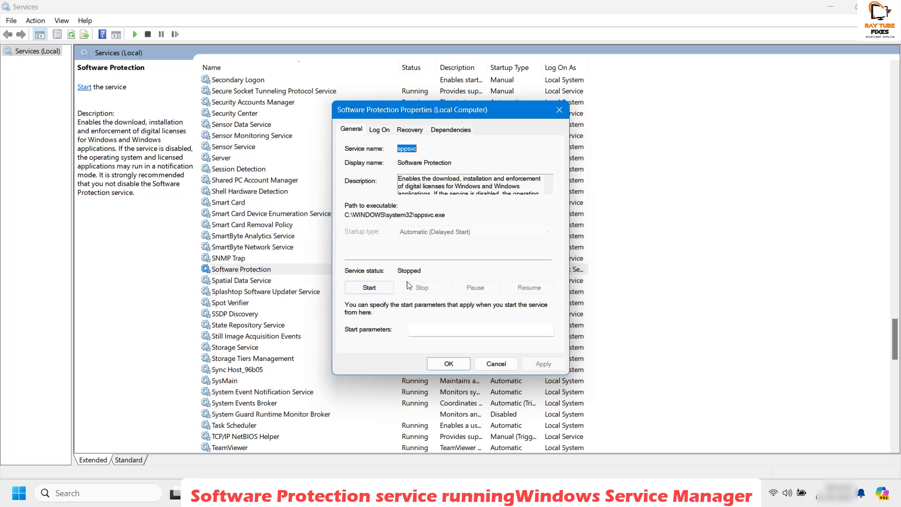
{"action": "left_click_drag", "start_coordinate": [470, 109], "coordinate": [566, 124]}
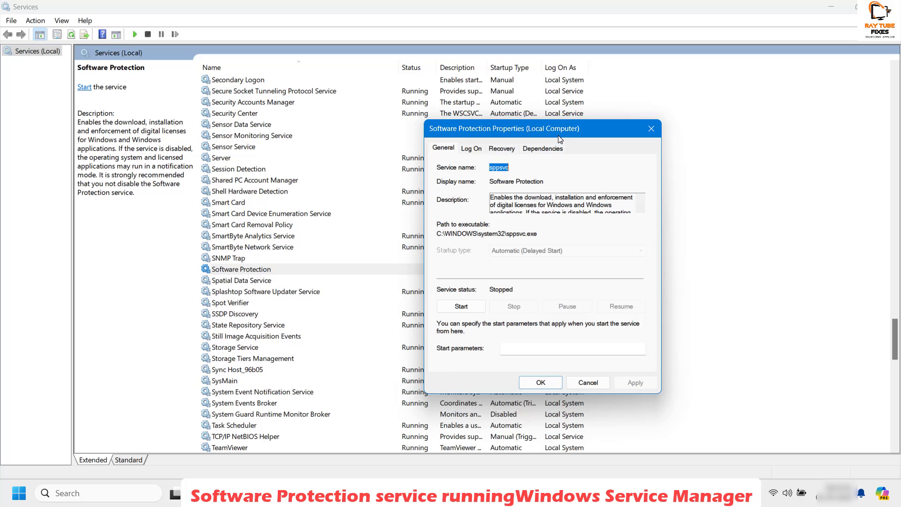
{"action": "left_click", "coordinate": [468, 312]}
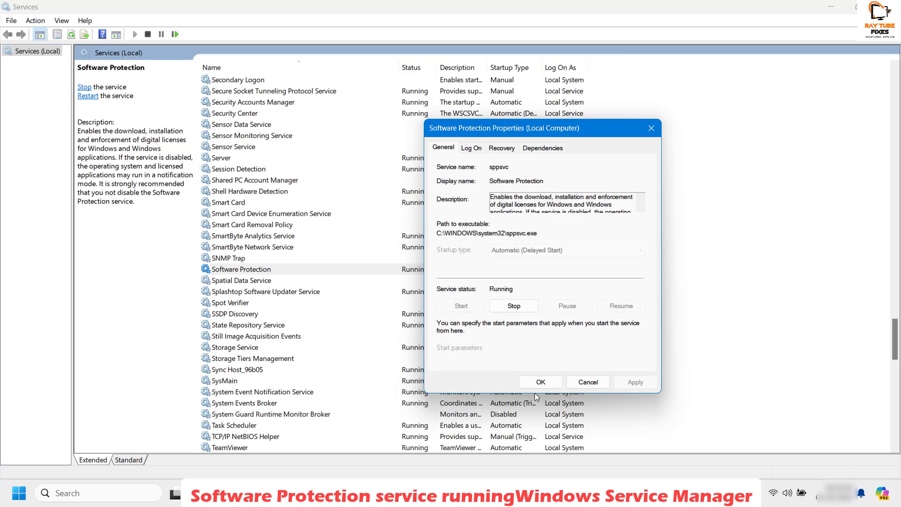
{"action": "left_click", "coordinate": [539, 382]}
{"action": "left_click", "coordinate": [237, 271]}
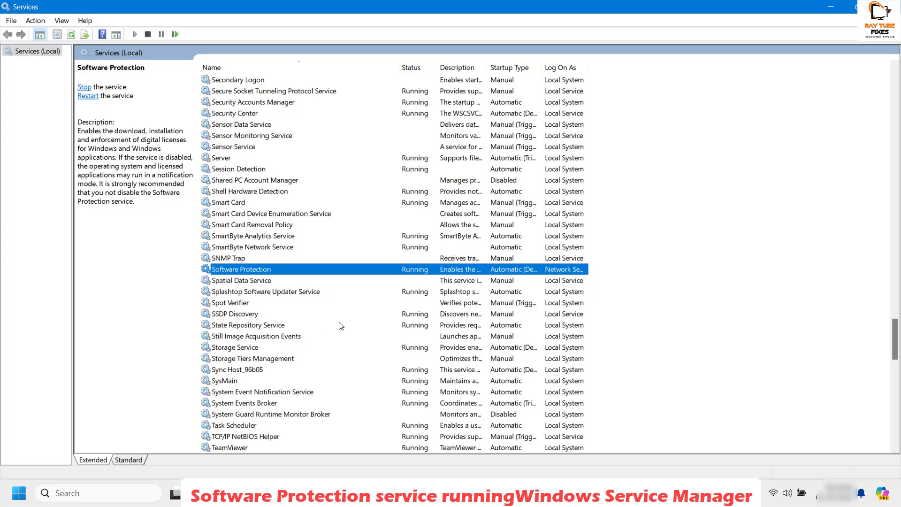
Step: Reopen Software Protection's properties and expand Remote Procedure Call (RPC) under Dependencies
{"action": "right_click", "coordinate": [251, 270]}
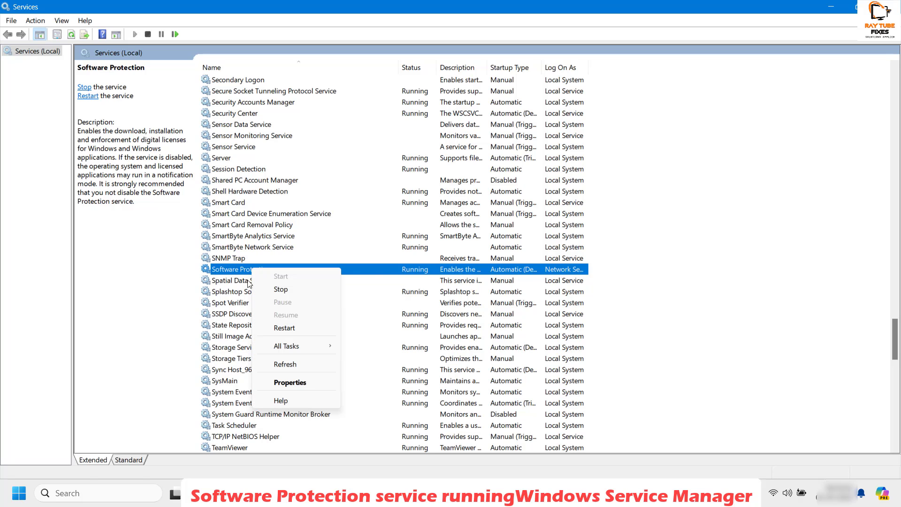
{"action": "left_click", "coordinate": [306, 380]}
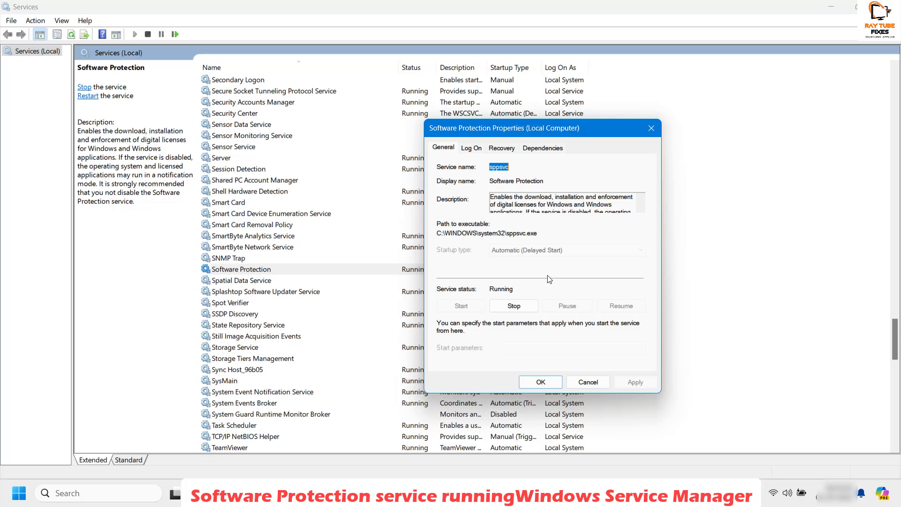
{"action": "left_click", "coordinate": [549, 149]}
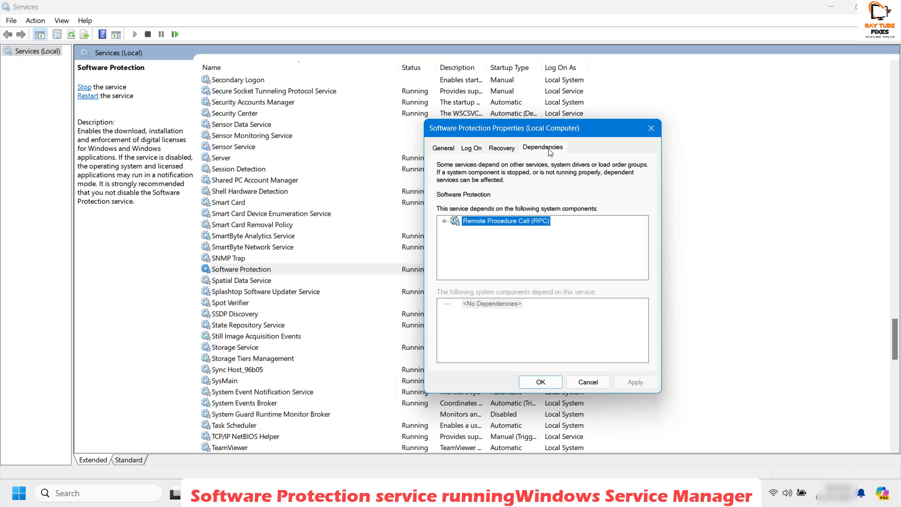
{"action": "left_click", "coordinate": [444, 221]}
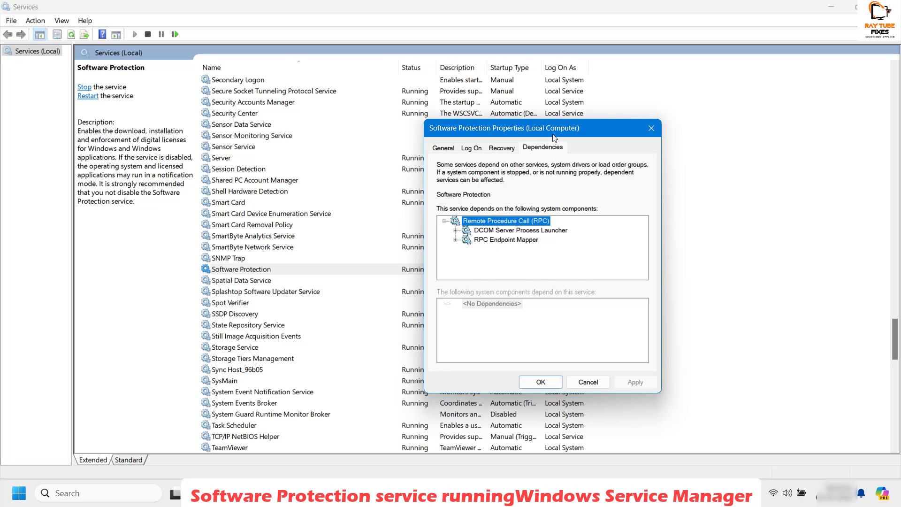
Step: Move the properties dialog aside and restore the Services window to a smaller size
{"action": "left_click_drag", "start_coordinate": [556, 134], "coordinate": [669, 112]}
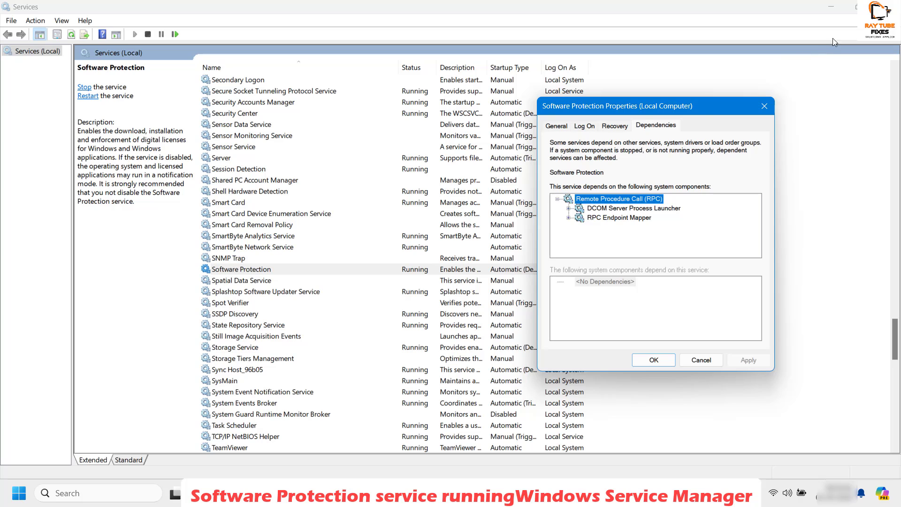
{"action": "left_click_drag", "start_coordinate": [643, 113], "coordinate": [735, 103]}
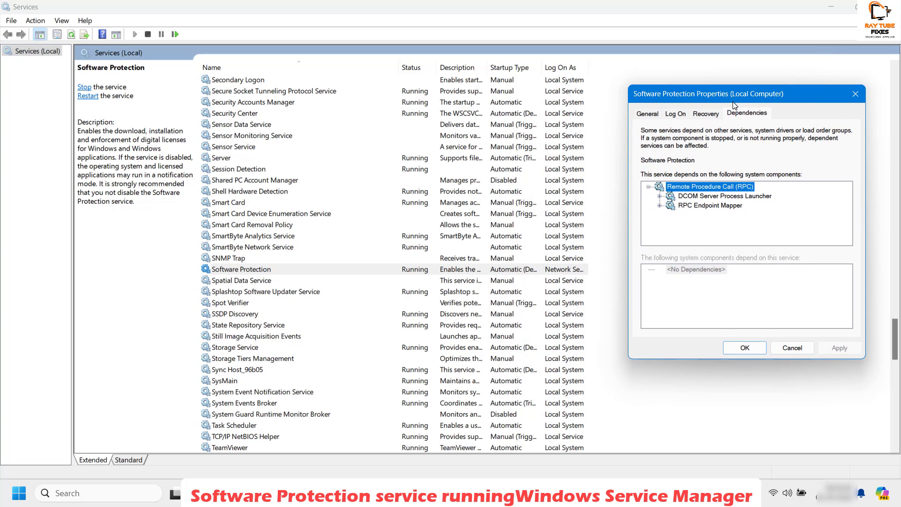
{"action": "mouse_move", "coordinate": [855, 15]}
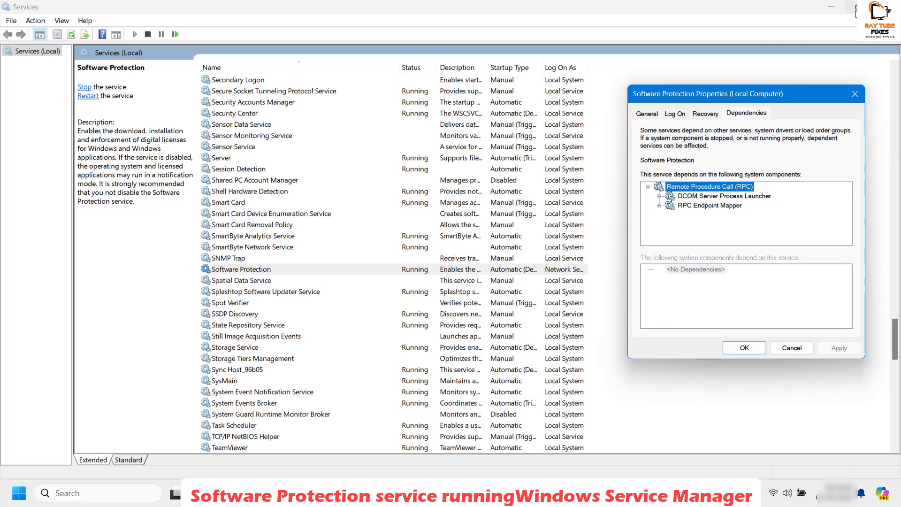
{"action": "left_click", "coordinate": [855, 15]}
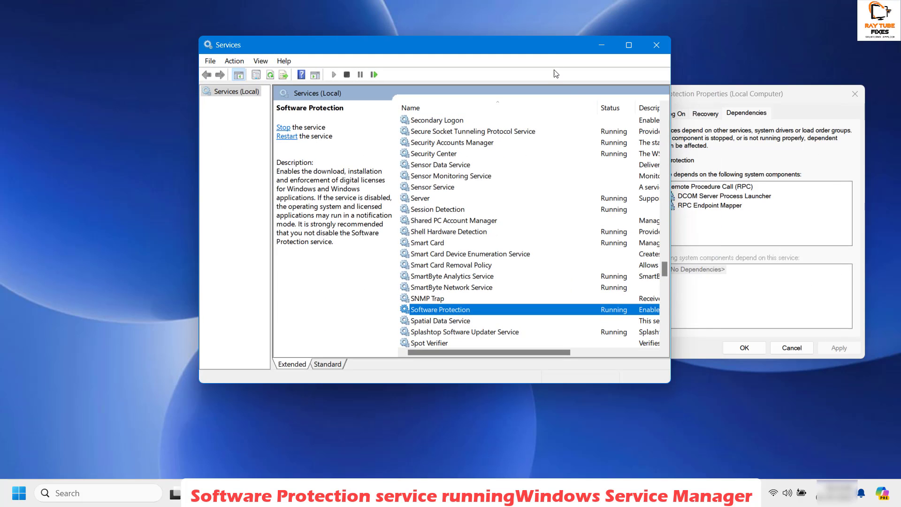
Step: Reposition Services and confirm in its properties that DCOM Server Process Launcher is Running and Automatic
{"action": "left_click_drag", "start_coordinate": [548, 52], "coordinate": [445, 59]}
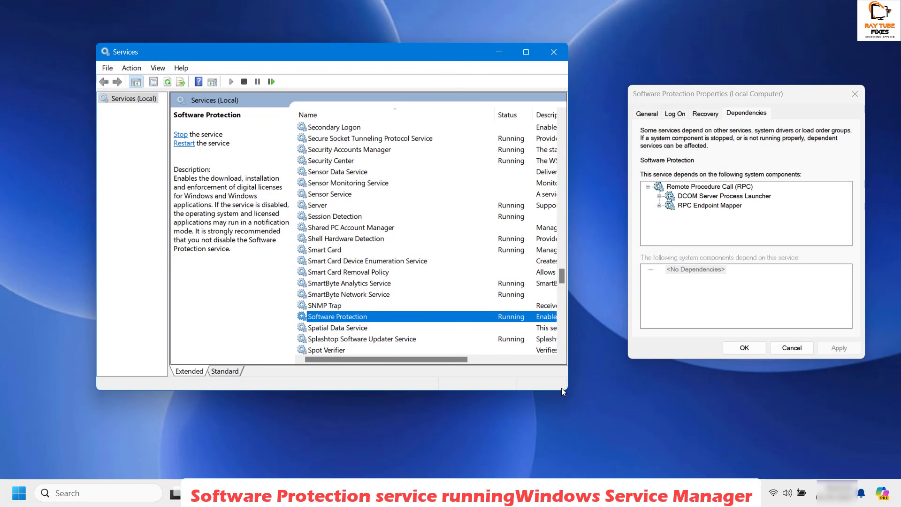
{"action": "left_click_drag", "start_coordinate": [566, 389], "coordinate": [643, 477]}
{"action": "left_click", "coordinate": [343, 305]}
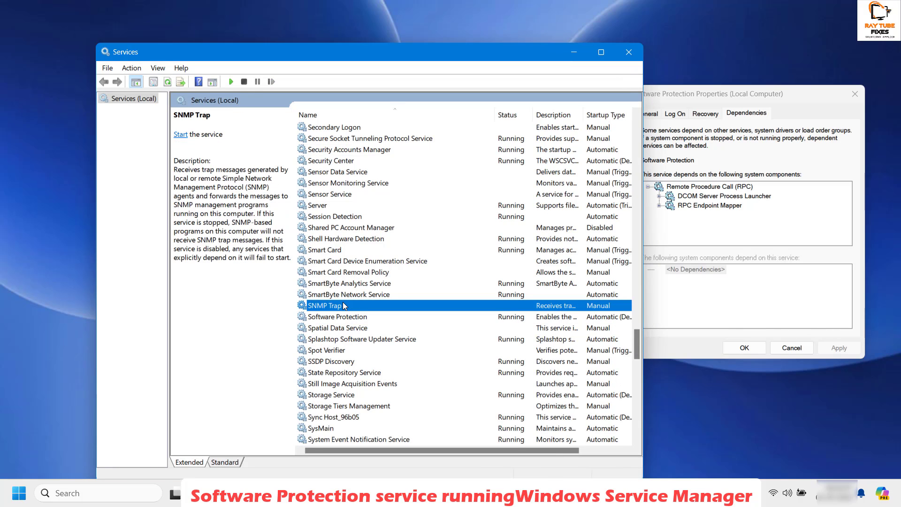
{"action": "type", "text": "dc"}
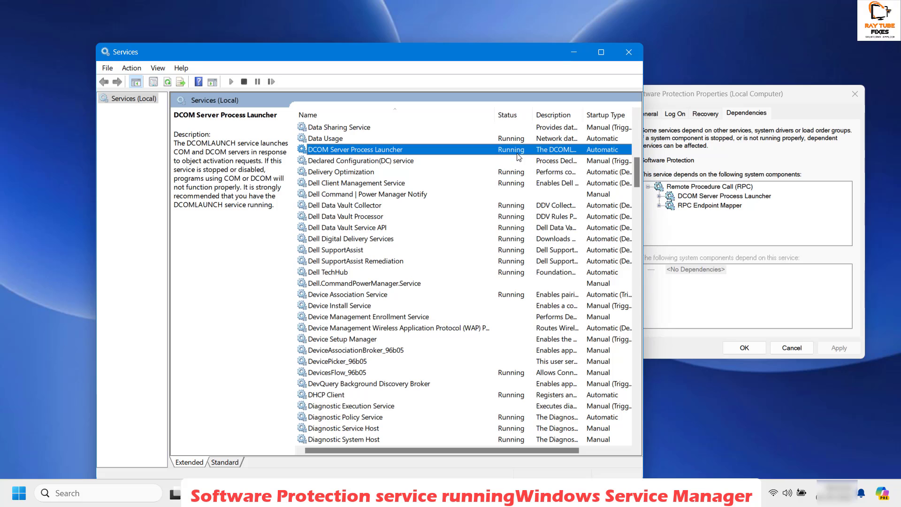
{"action": "right_click", "coordinate": [484, 152]}
{"action": "left_click", "coordinate": [542, 260]}
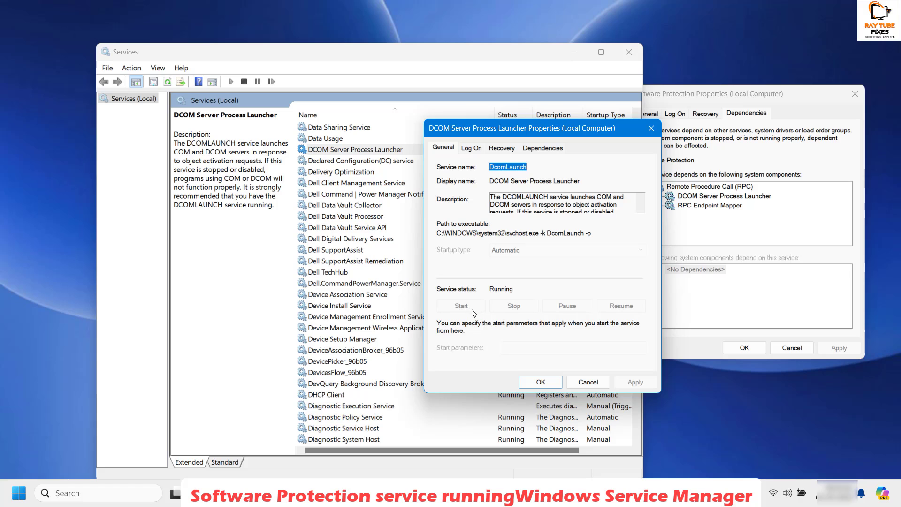
{"action": "left_click", "coordinate": [587, 382]}
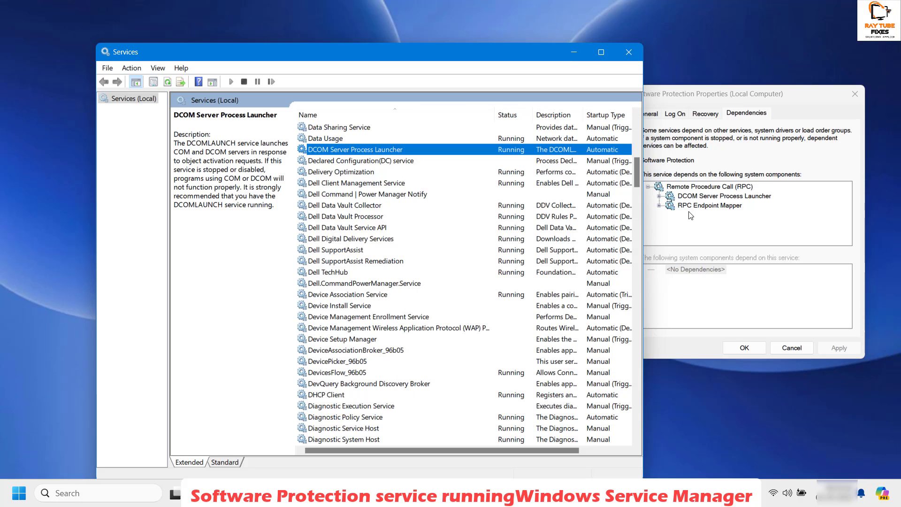
Step: Check RPC Endpoint Mapper's properties, then close Services along with all its open dialogs
{"action": "left_click", "coordinate": [690, 209]}
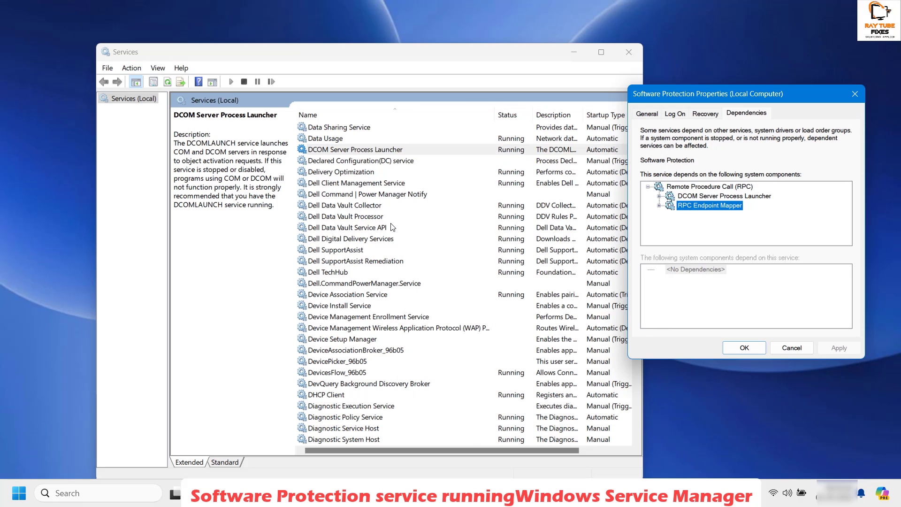
{"action": "left_click", "coordinate": [381, 196]}
{"action": "type", "text": "rpc"}
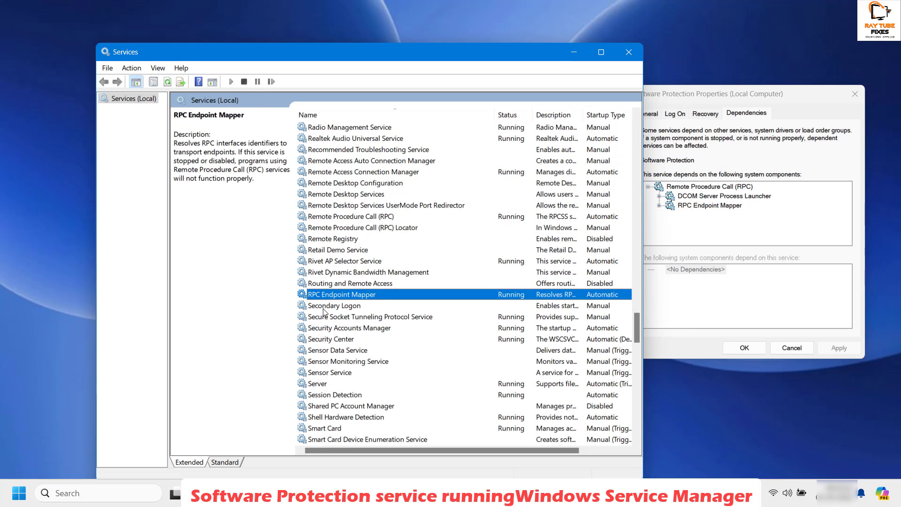
{"action": "right_click", "coordinate": [459, 299]}
{"action": "left_click", "coordinate": [504, 409]}
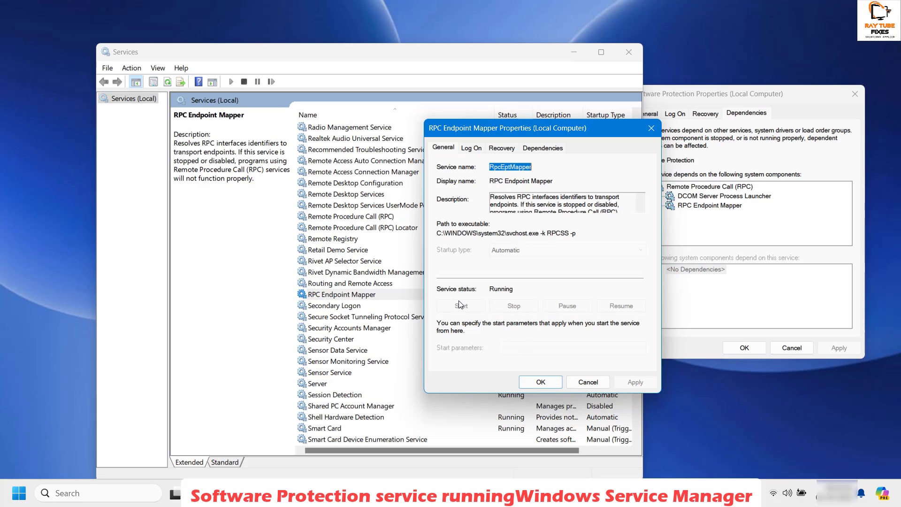
{"action": "left_click", "coordinate": [540, 381]}
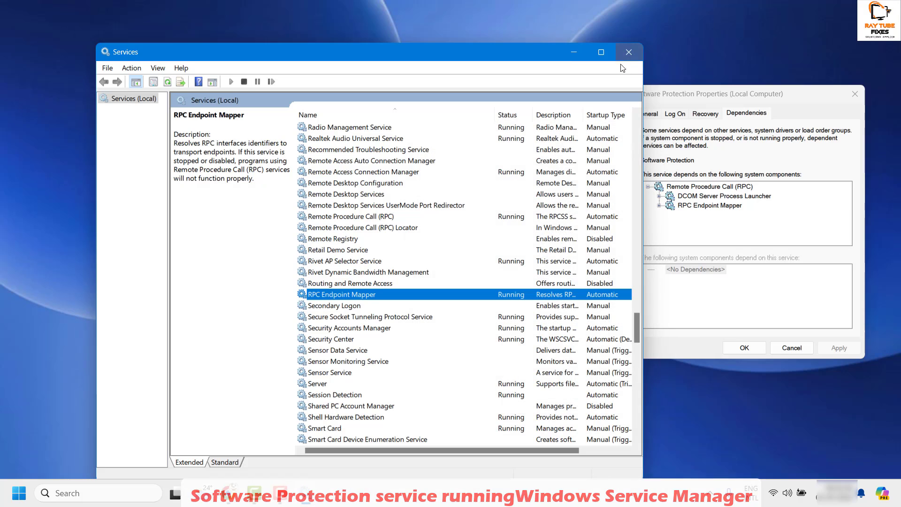
{"action": "left_click", "coordinate": [629, 53]}
{"action": "left_click", "coordinate": [772, 256]}
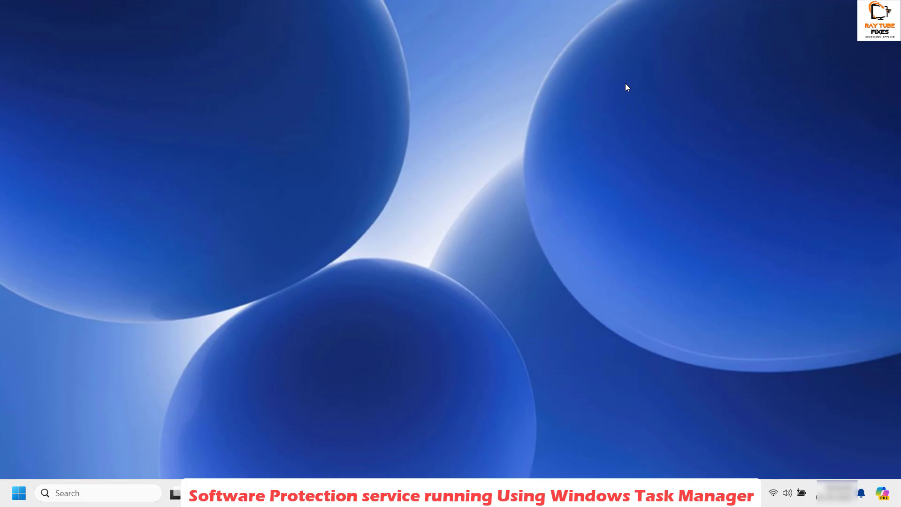
Step: Open Task Manager's Services list and locate sppsvc by typing 'spp'
{"action": "key", "text": "ctrl+shift+Escape"}
{"action": "right_click", "coordinate": [20, 501]}
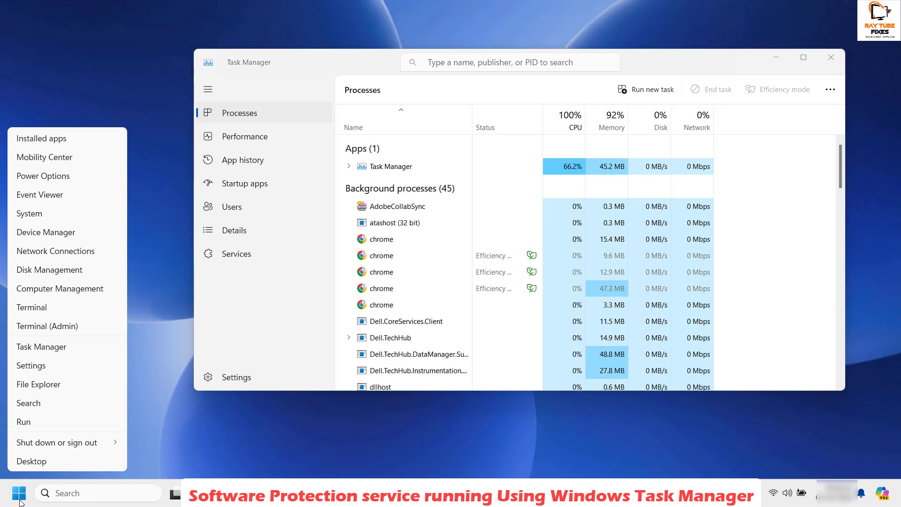
{"action": "left_click", "coordinate": [59, 349]}
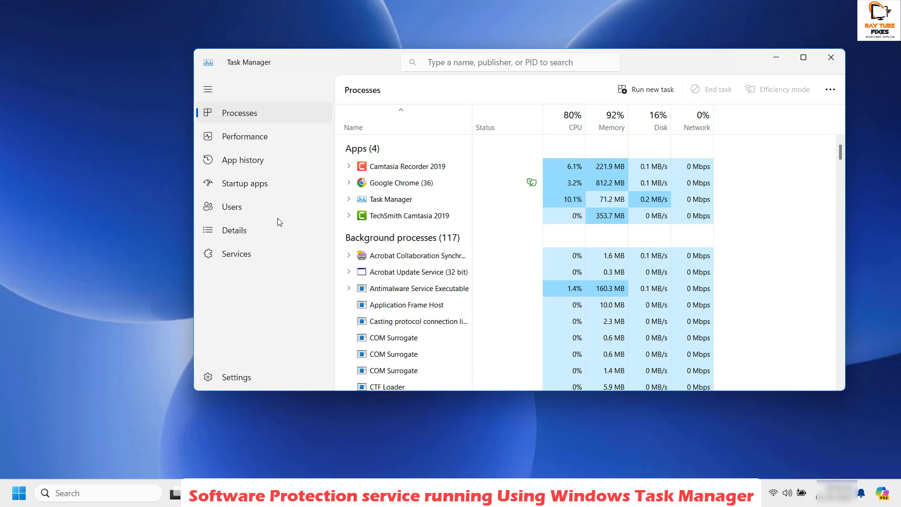
{"action": "left_click", "coordinate": [252, 261]}
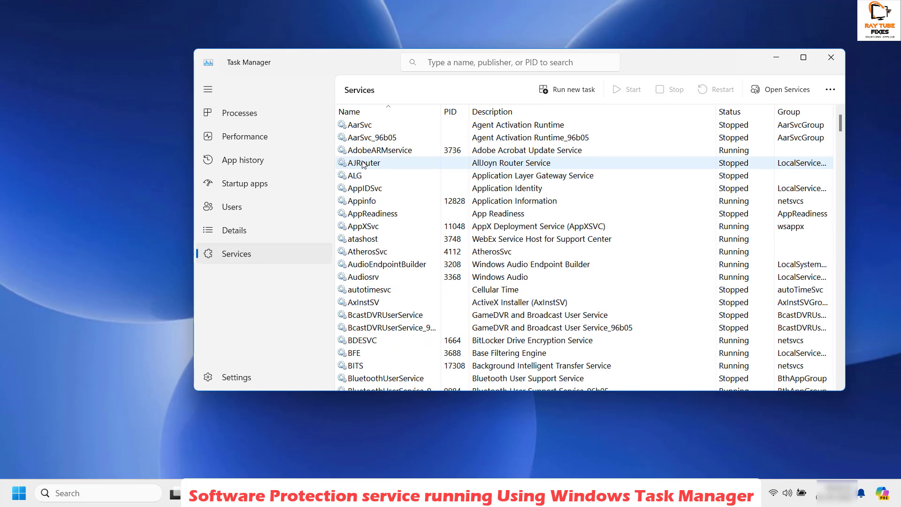
{"action": "left_click", "coordinate": [363, 165]}
{"action": "type", "text": "spp"}
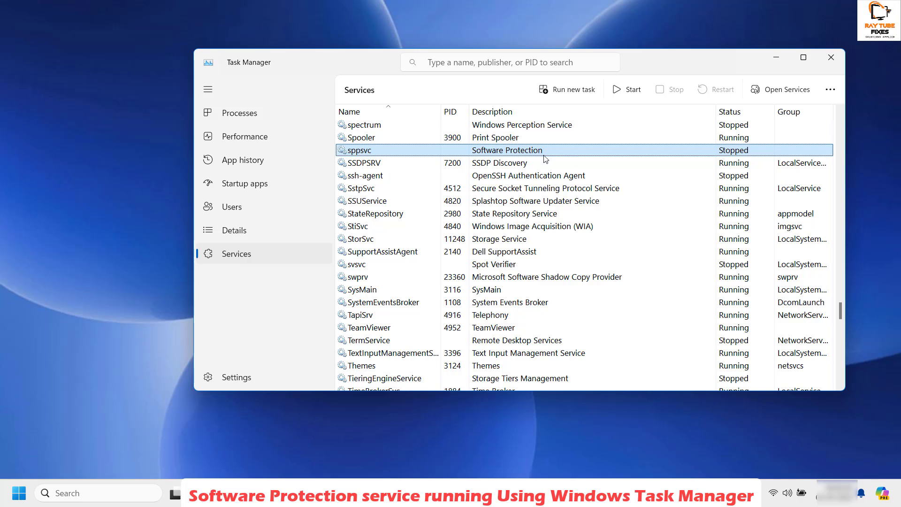
Step: Start the sppsvc service so it shows Running, then close Task Manager
{"action": "left_click_drag", "start_coordinate": [680, 56], "coordinate": [591, 59]}
{"action": "right_click", "coordinate": [502, 155]}
{"action": "left_click", "coordinate": [570, 162]}
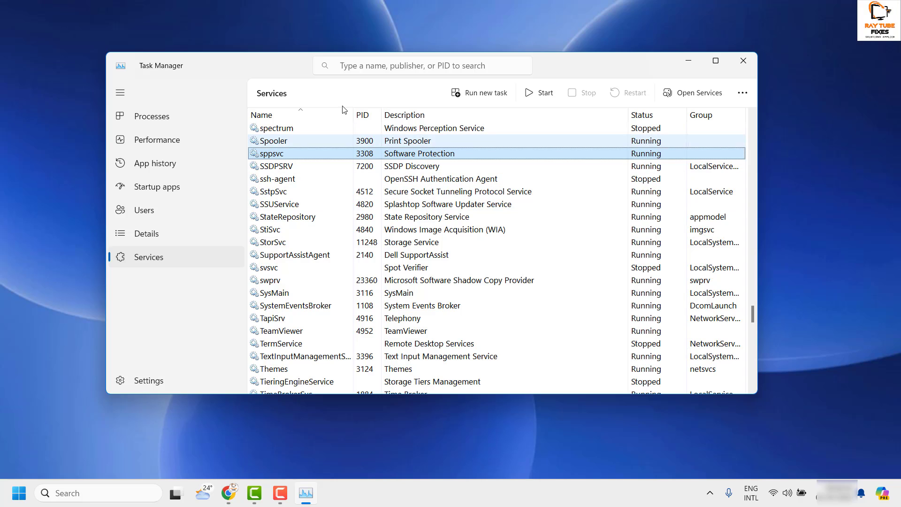
{"action": "key", "text": "alt+F4"}
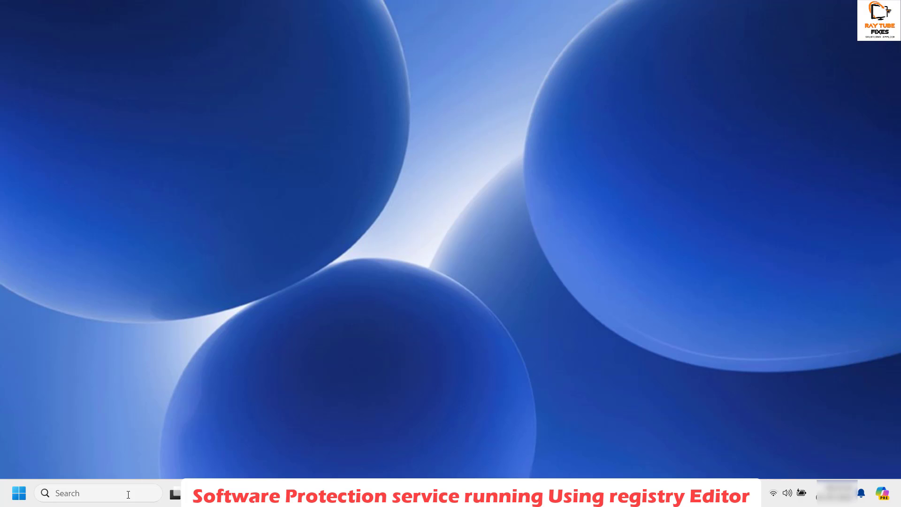
Step: Launch Registry Editor (regedit) from the Run dialog
{"action": "right_click", "coordinate": [19, 493]}
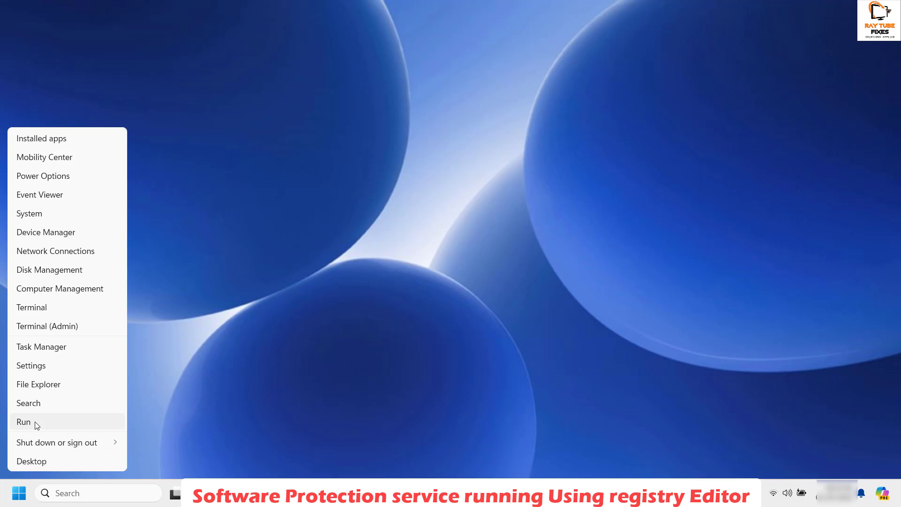
{"action": "left_click", "coordinate": [37, 425]}
{"action": "type", "text": "regedit"}
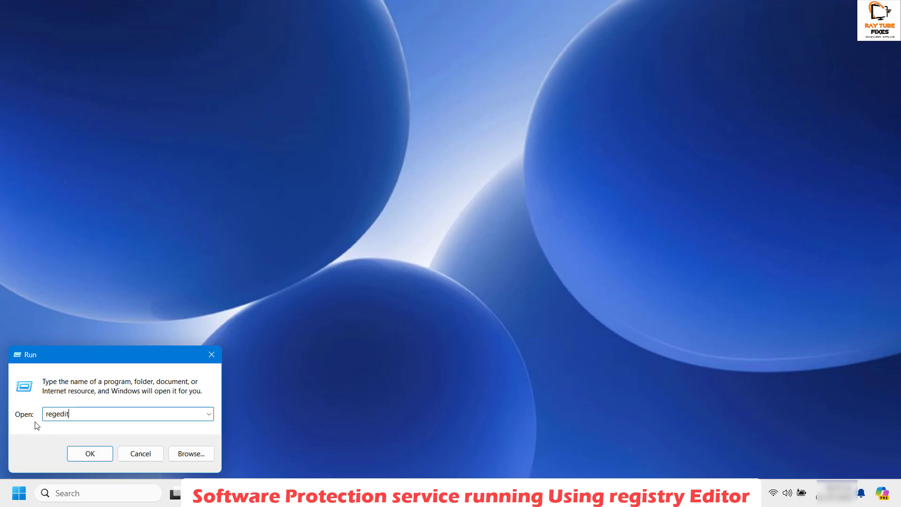
{"action": "left_click", "coordinate": [97, 459]}
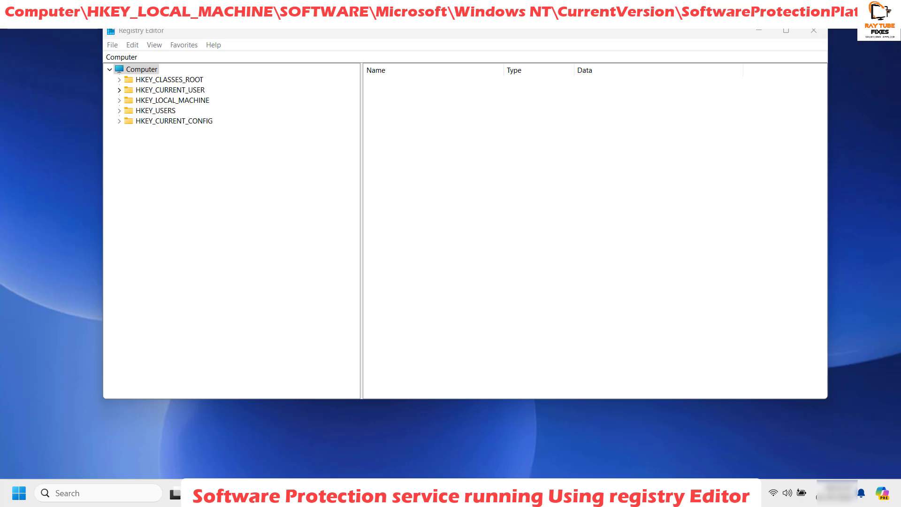
Step: Go to HKLM\SOFTWARE\Microsoft\Windows NT\CurrentVersion\SoftwareProtectionPlatform and bring up the key's context menu
{"action": "left_click", "coordinate": [122, 57]}
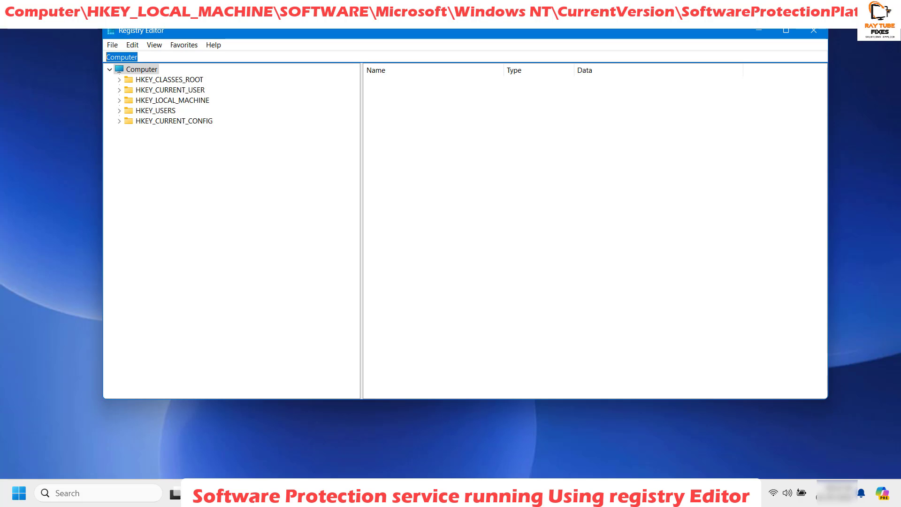
{"action": "type", "text": "Computer\\HKEY_LOCAL_MACHINE\\SOFTWARE\\Microsoft\\Windows NT\\CurrentVersion\\SoftwareProtectionPlatform"}
{"action": "key", "text": "Return"}
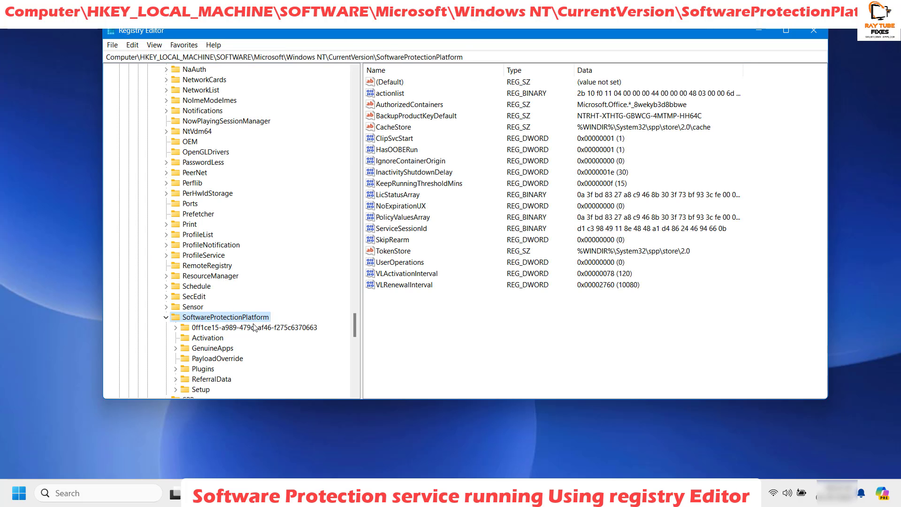
{"action": "scroll", "coordinate": [253, 327], "scroll_direction": "down", "scroll_amount": 2}
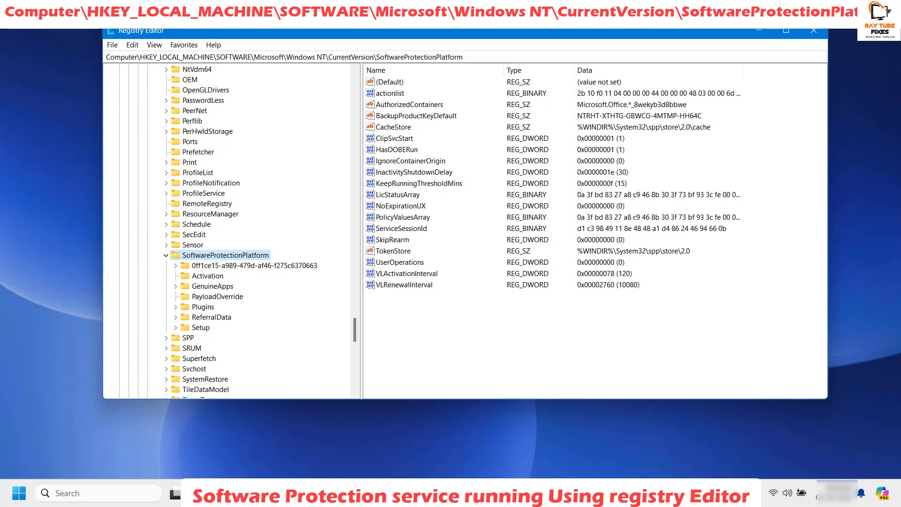
{"action": "right_click", "coordinate": [240, 257]}
{"action": "key", "text": "Escape"}
{"action": "right_click", "coordinate": [214, 258]}
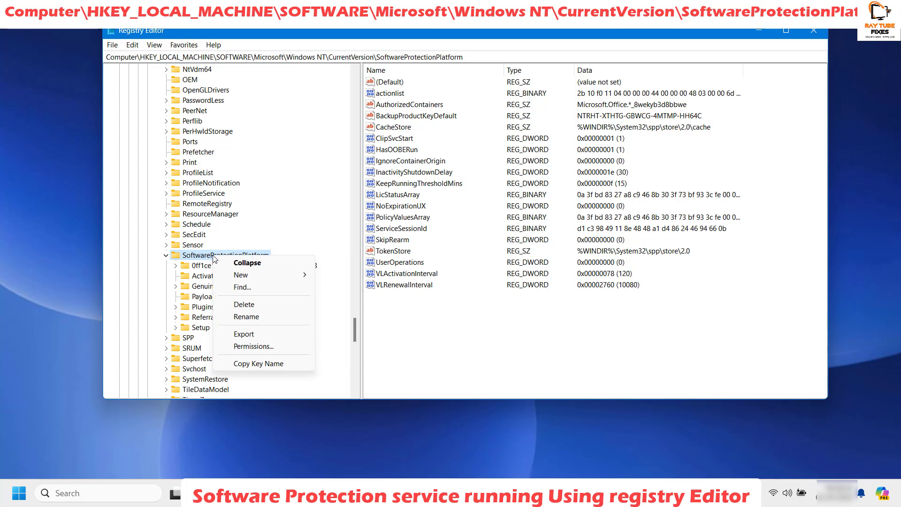
Step: Open the key's Permissions and list all users and groups through the Advanced search
{"action": "left_click", "coordinate": [252, 346]}
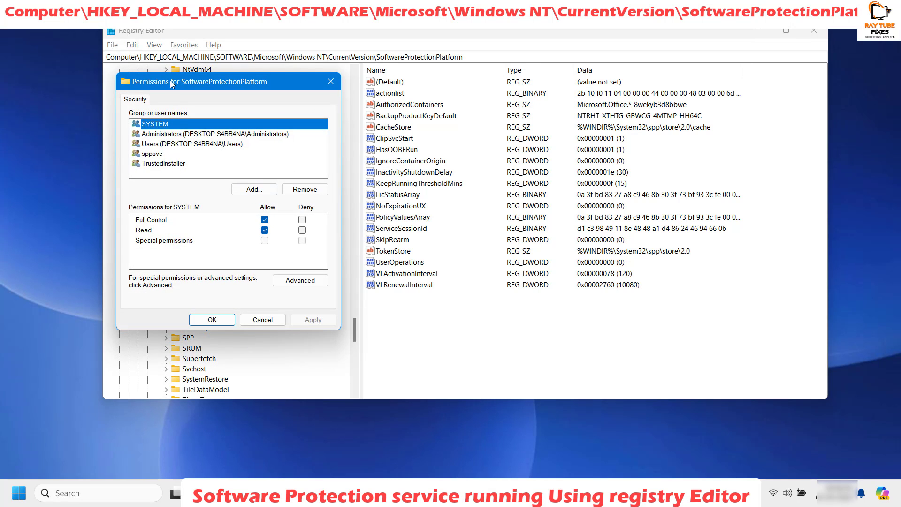
{"action": "left_click_drag", "start_coordinate": [177, 83], "coordinate": [189, 87]}
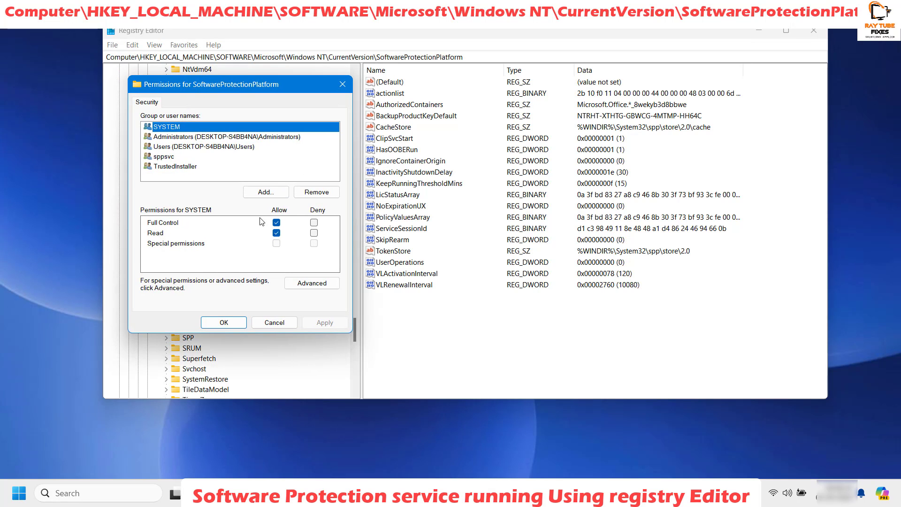
{"action": "left_click", "coordinate": [264, 192]}
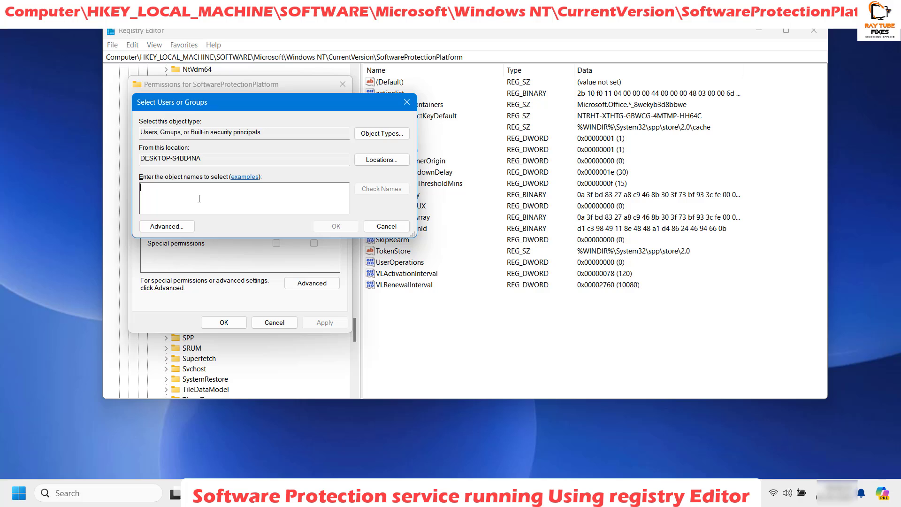
{"action": "left_click", "coordinate": [166, 226]}
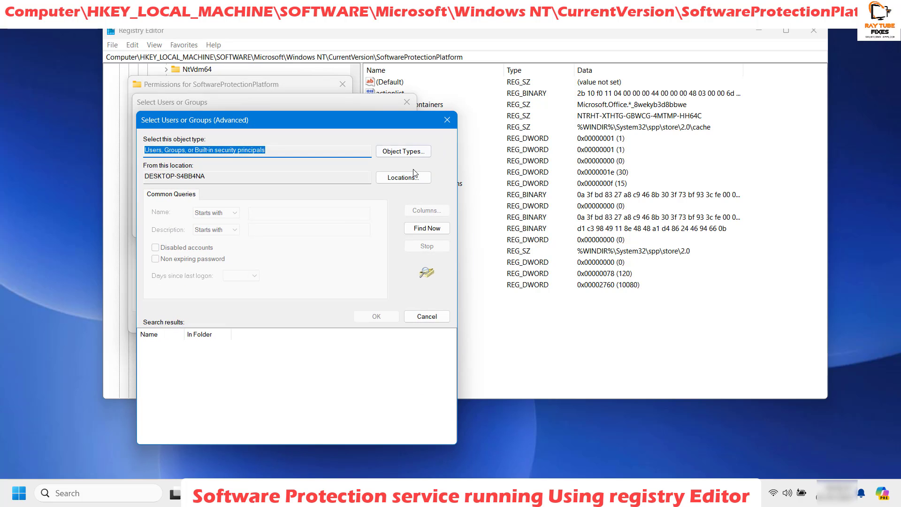
{"action": "left_click", "coordinate": [427, 229]}
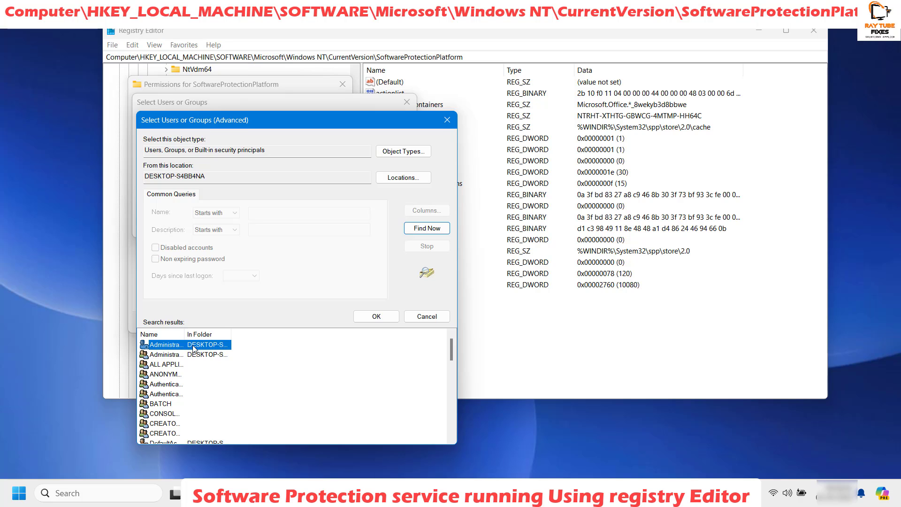
{"action": "left_click_drag", "start_coordinate": [186, 336], "coordinate": [253, 336]}
{"action": "scroll", "coordinate": [243, 399], "scroll_direction": "down", "scroll_amount": 2}
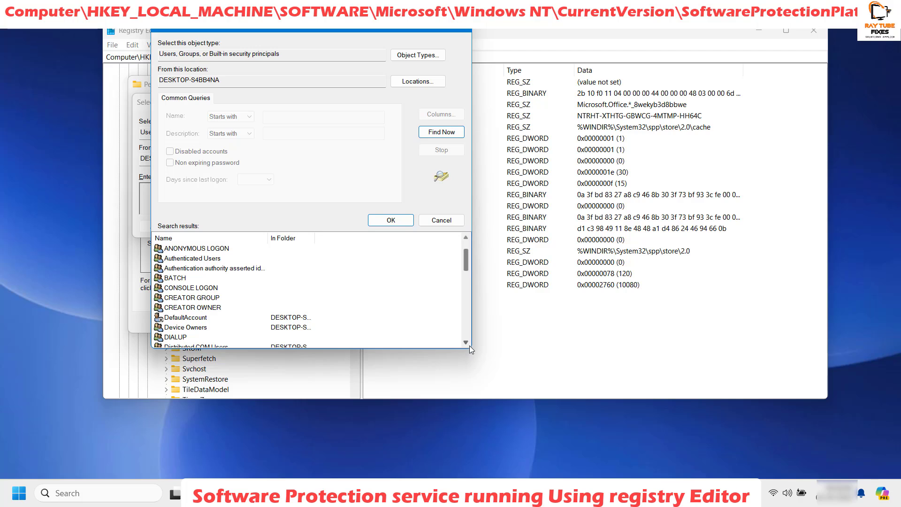
{"action": "left_click_drag", "start_coordinate": [468, 349], "coordinate": [552, 425]}
Step: Select NETWORK SERVICE from the search results and confirm it
{"action": "left_click", "coordinate": [202, 308]}
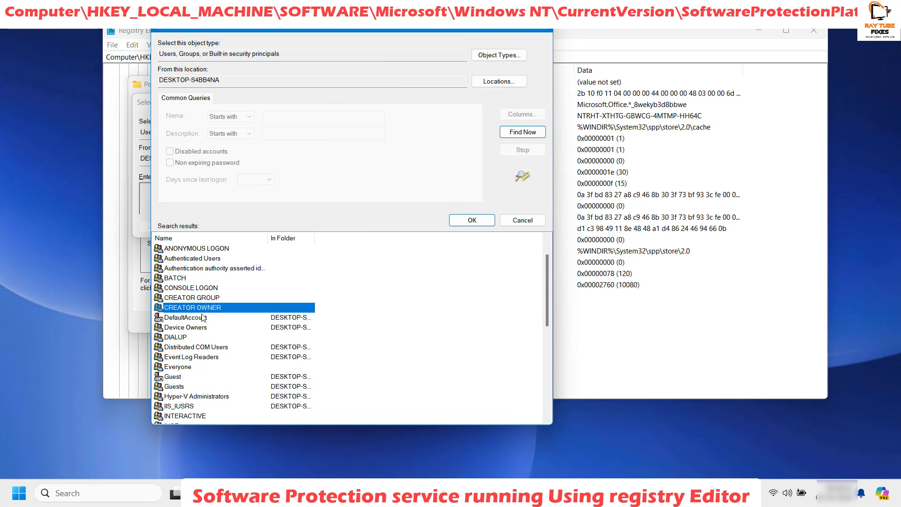
{"action": "scroll", "coordinate": [203, 318], "scroll_direction": "down", "scroll_amount": 8}
{"action": "key", "text": "n"}
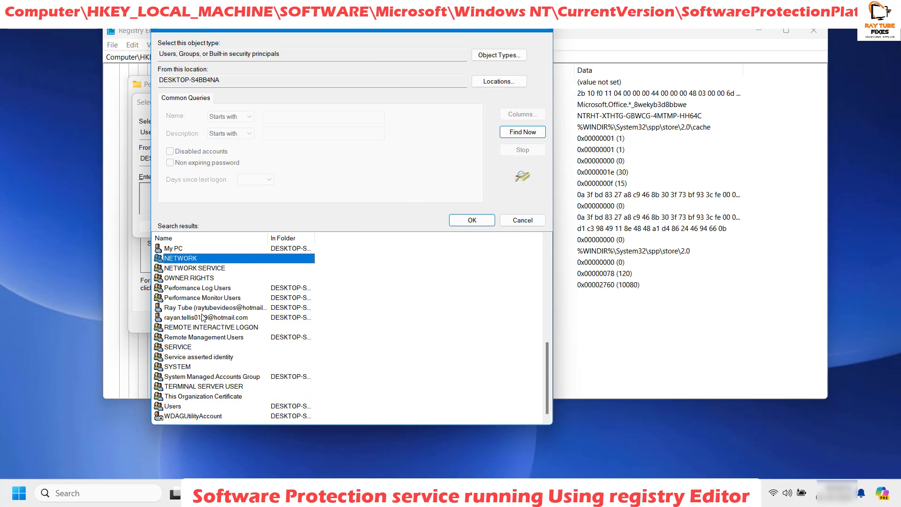
{"action": "left_click", "coordinate": [189, 268]}
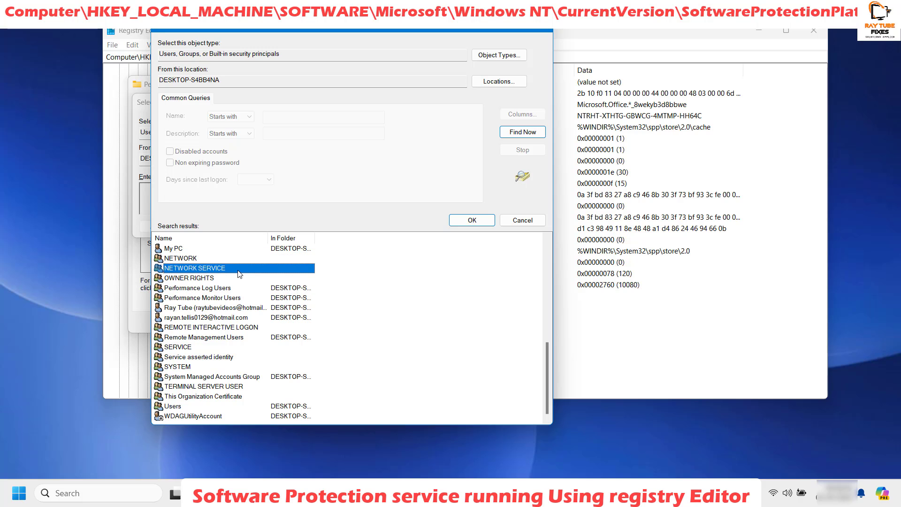
{"action": "left_click", "coordinate": [472, 220]}
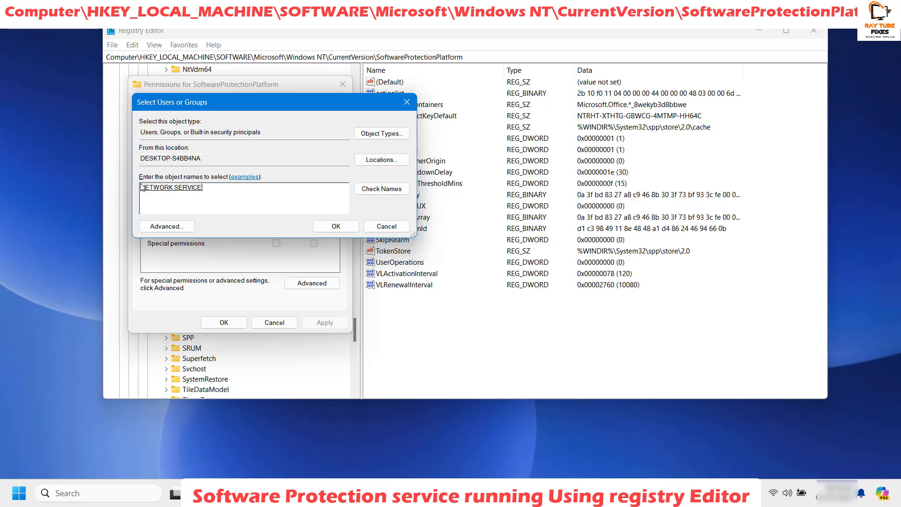
Step: Add NETWORK SERVICE with Allow Full Control and apply the permissions
{"action": "left_click", "coordinate": [335, 226]}
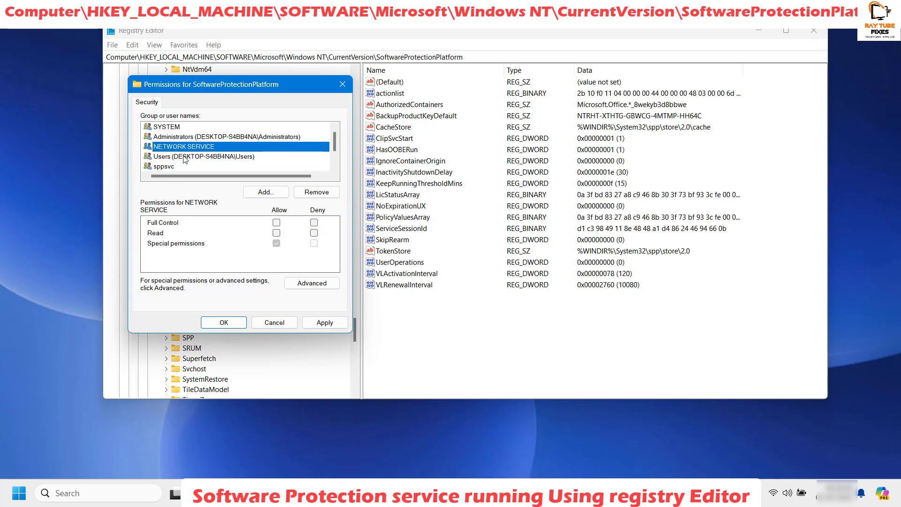
{"action": "left_click", "coordinate": [277, 223]}
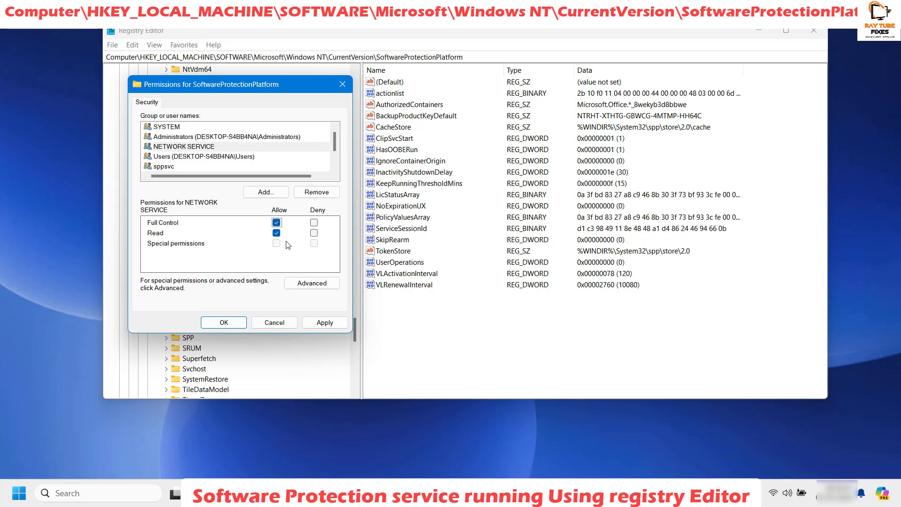
{"action": "left_click", "coordinate": [318, 324]}
{"action": "left_click", "coordinate": [224, 326]}
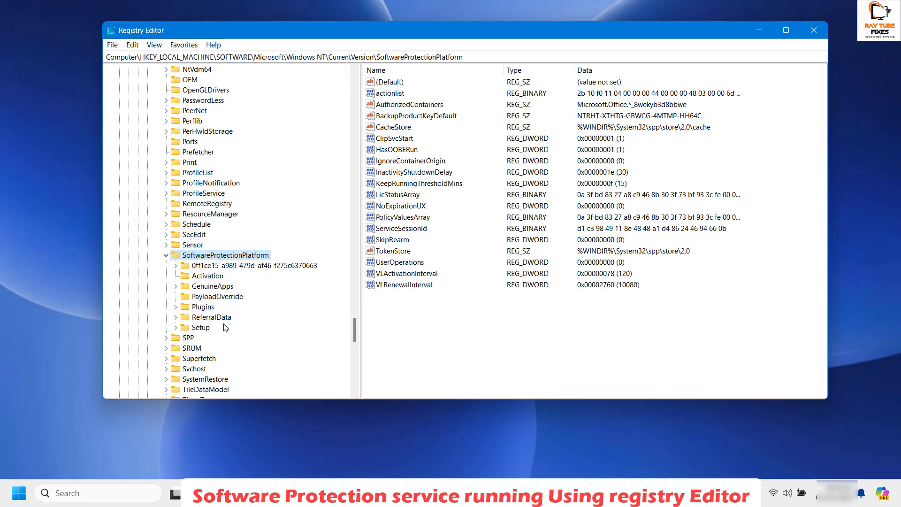
Step: Close the Registry Editor window
{"action": "left_click", "coordinate": [813, 33]}
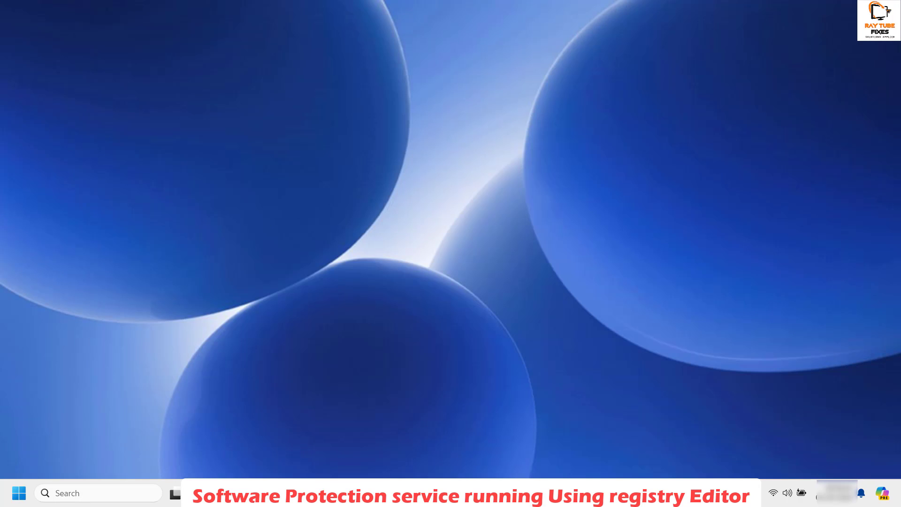